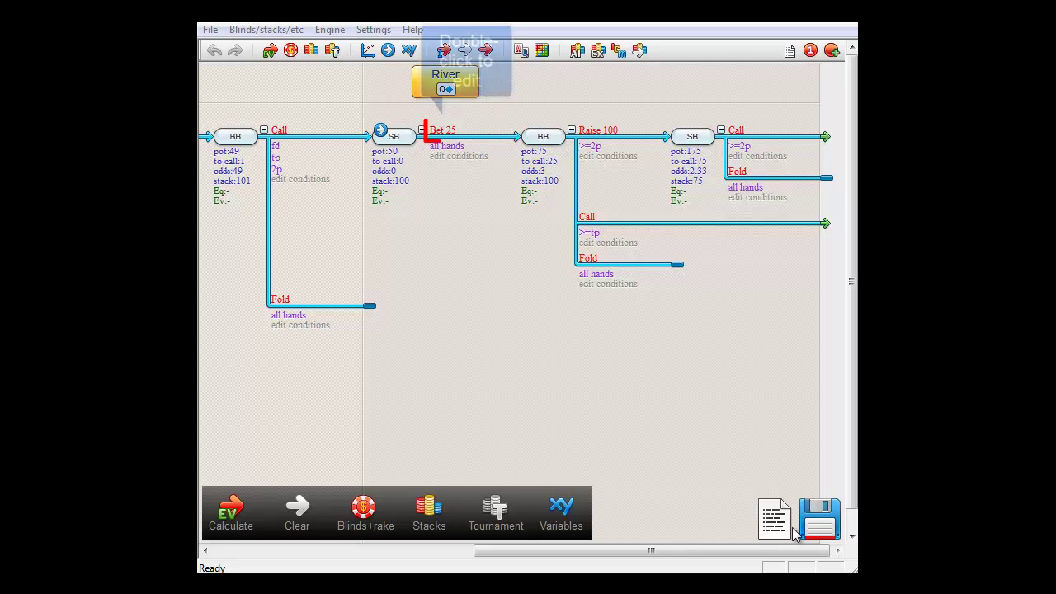
Inspect the SB bet amount dialog and close it without changes.
double_click(446, 135)
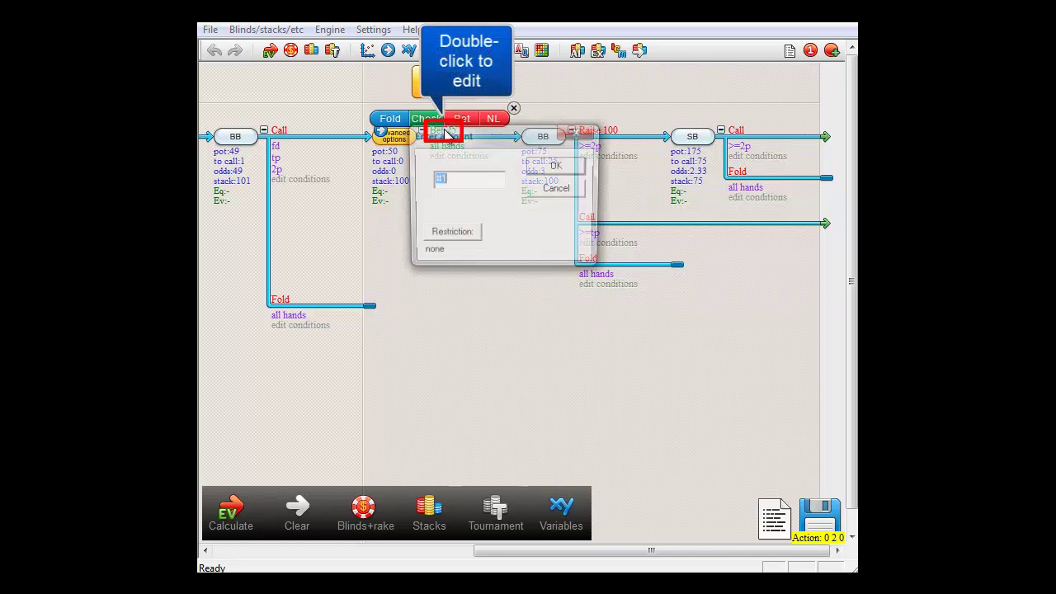
left_click_drag(465, 141, 468, 213)
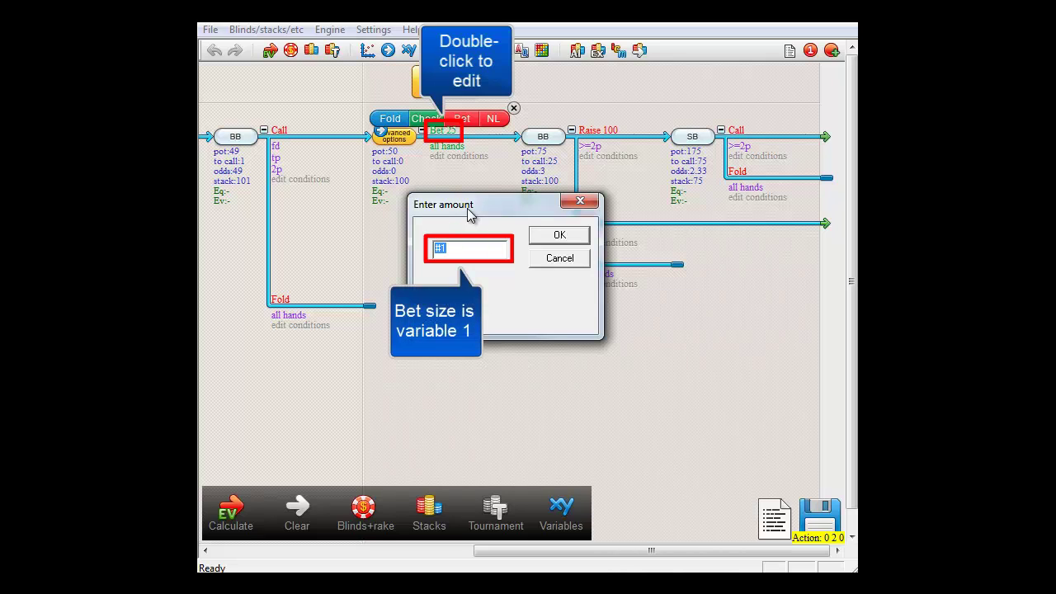
left_click(564, 262)
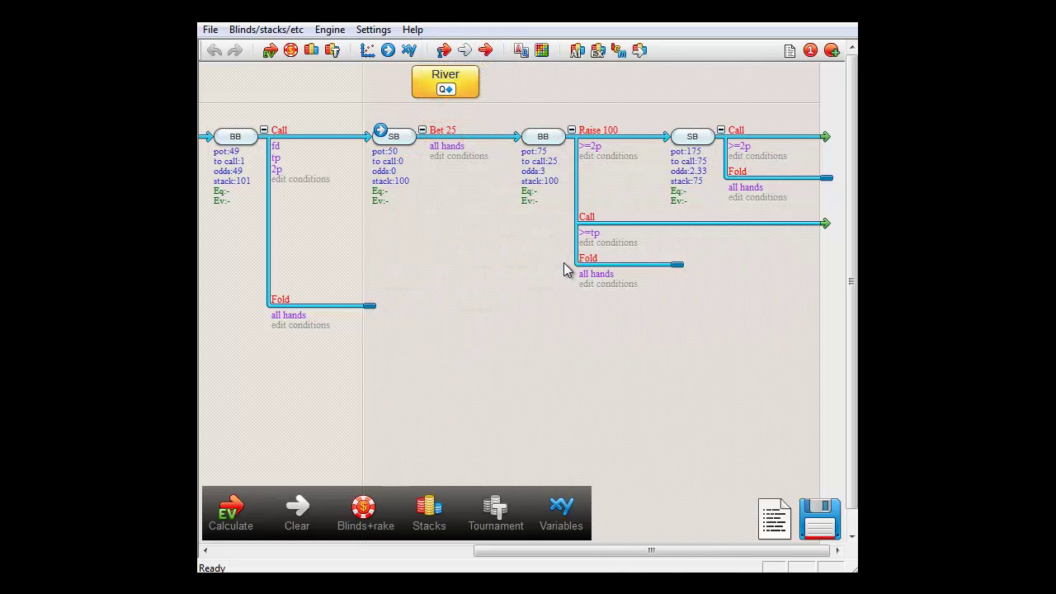
Graph EV for one variable, the SB bet size, from 20 to 60.
left_click(369, 50)
left_click(597, 289)
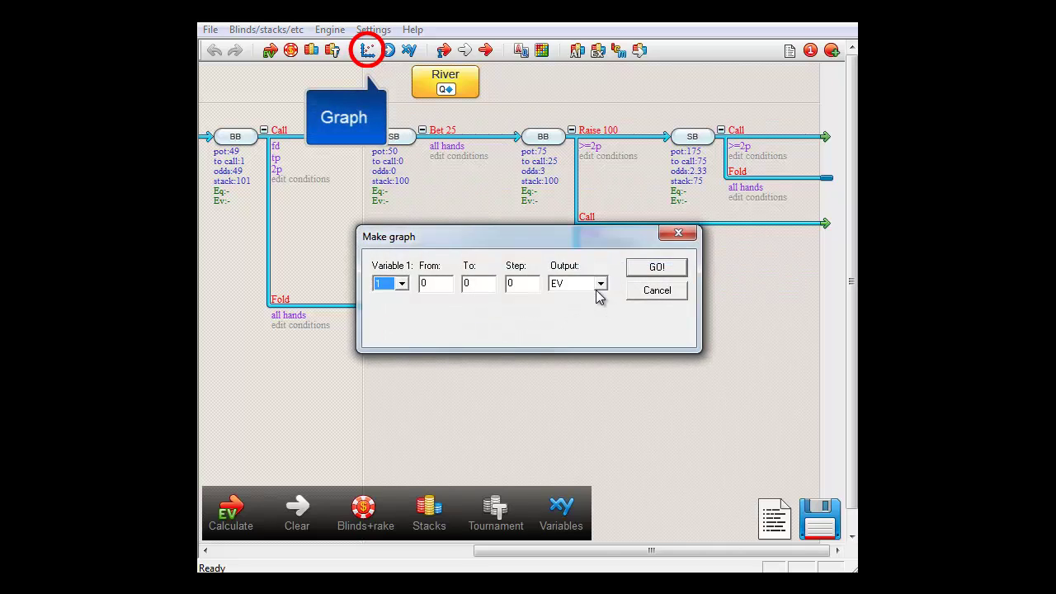
left_click(423, 284)
type("2")
left_click(466, 284)
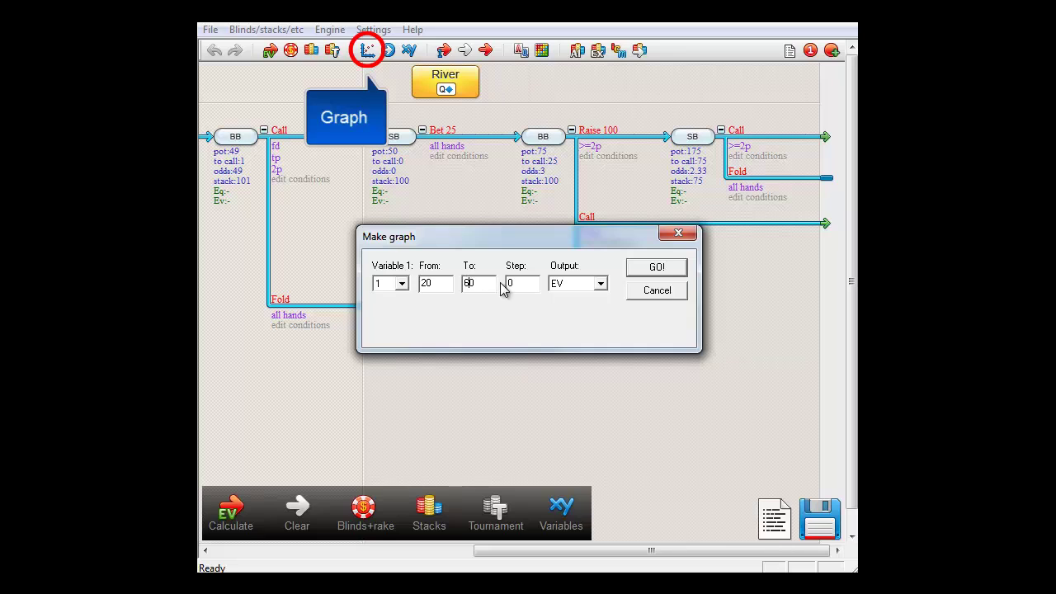
key("Tab")
type("5")
left_click(656, 266)
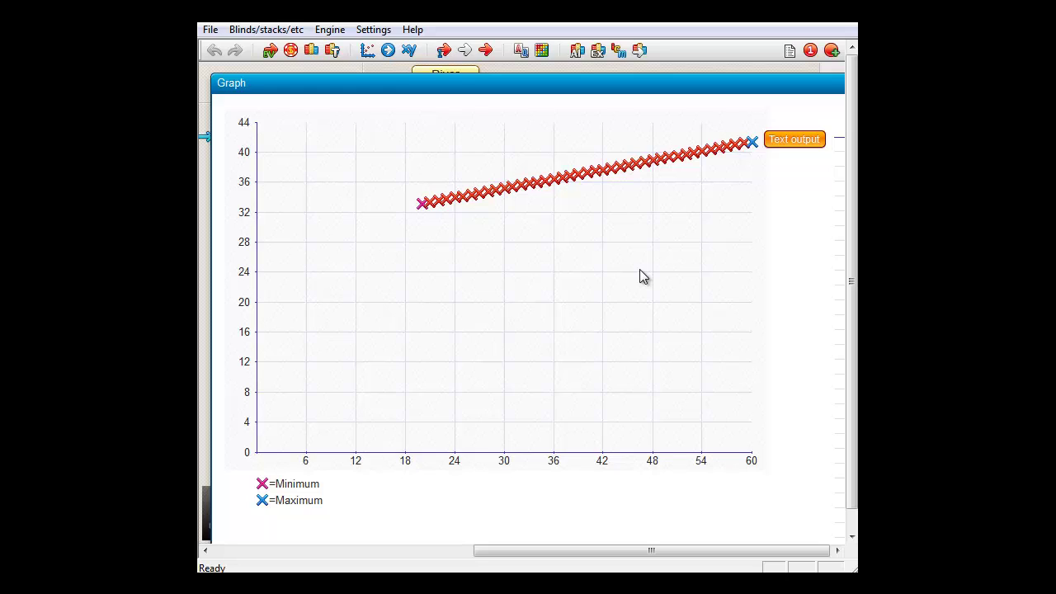
Move the EV graph window aside to see the text output, then close it.
left_click_drag(745, 87, 627, 174)
left_click(713, 170)
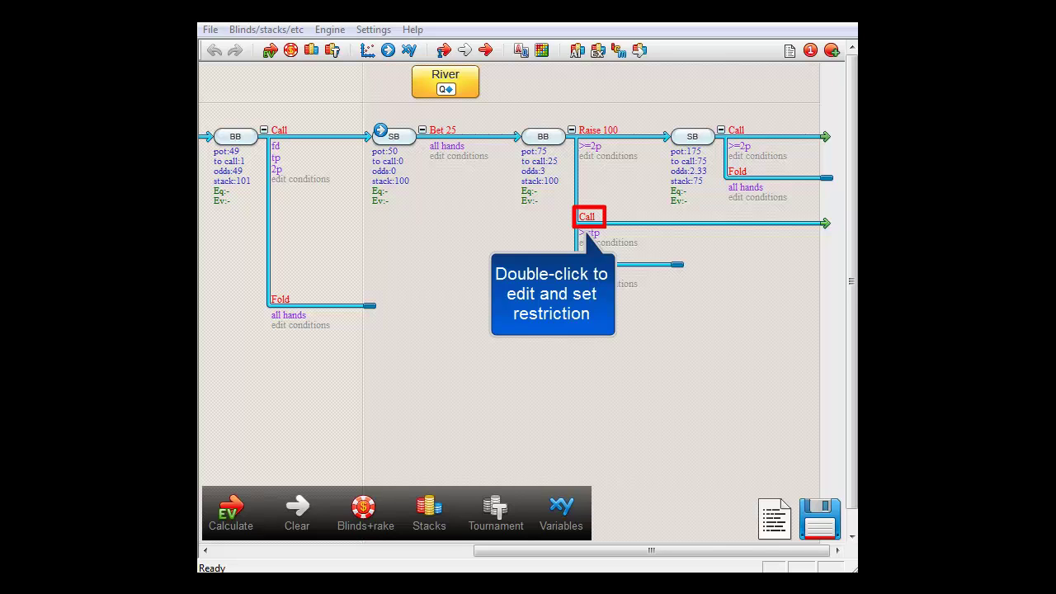
Limit BB's river Call to amounts to call of 0 to 50, making it Call [0,50].
double_click(591, 219)
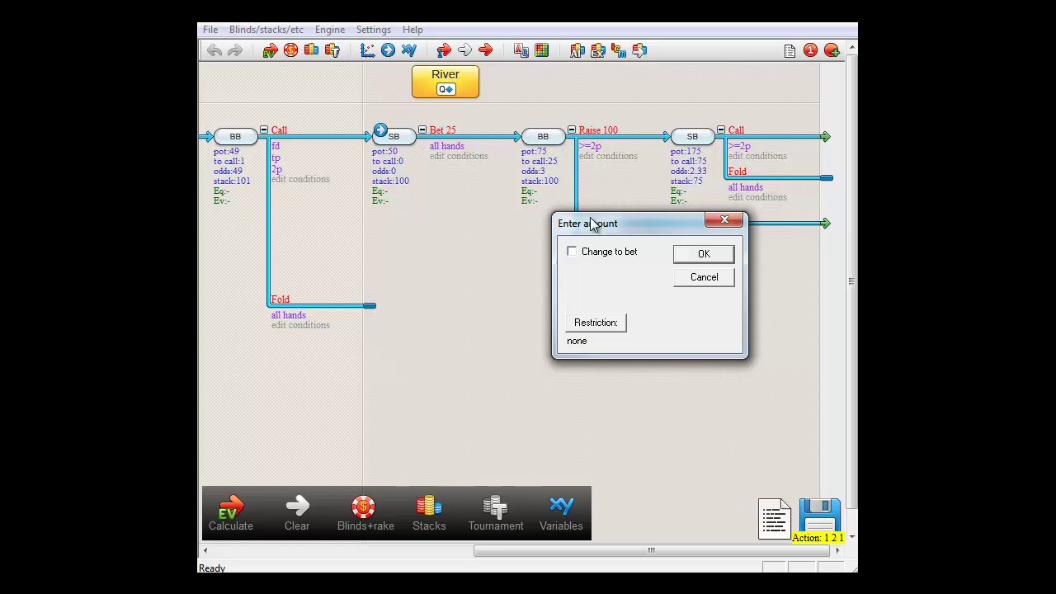
left_click_drag(590, 223, 594, 299)
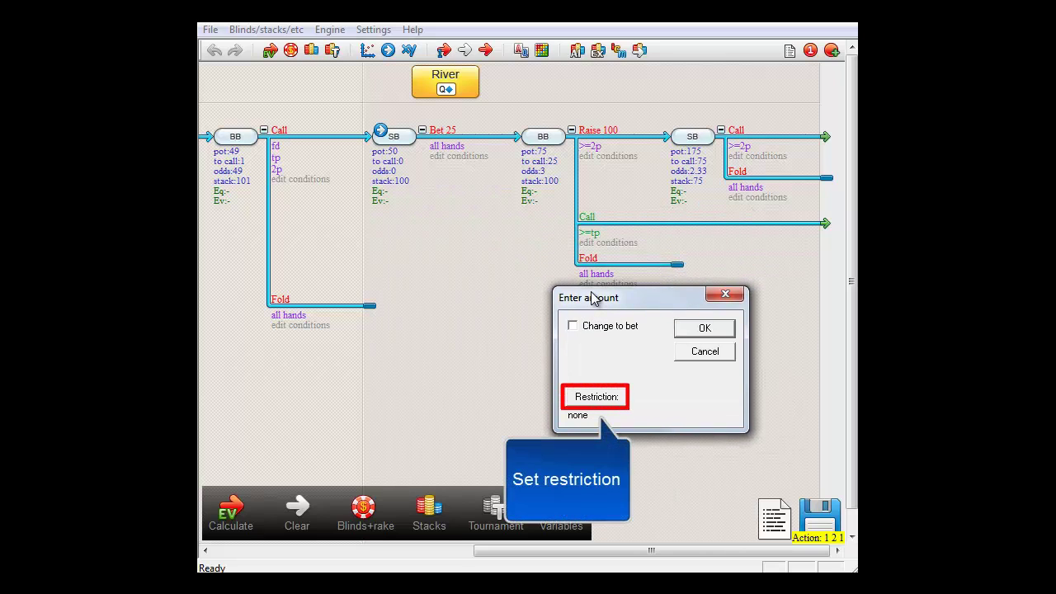
left_click(596, 396)
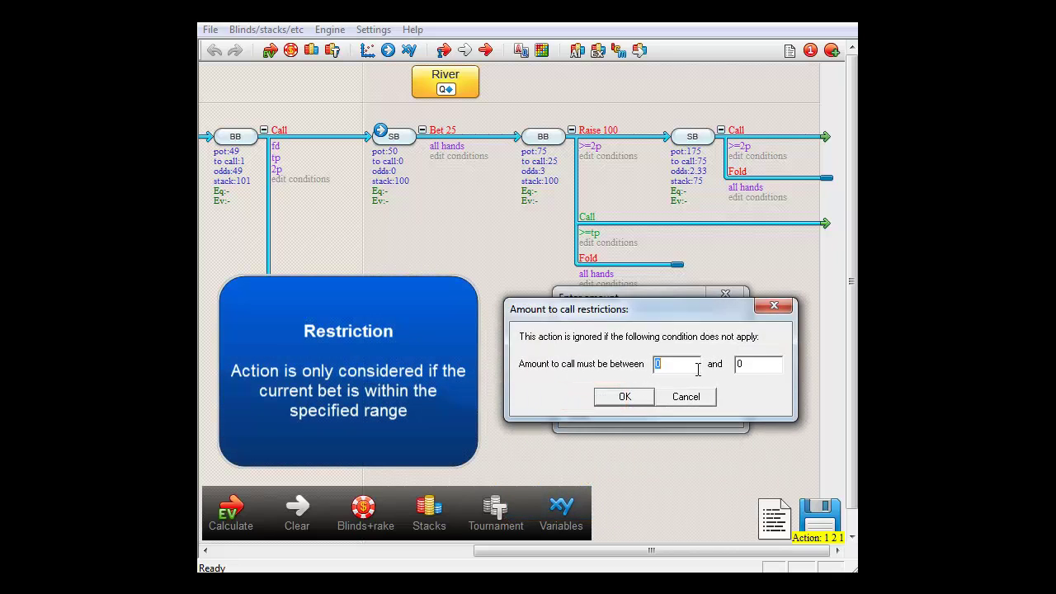
left_click(738, 364)
type("5")
left_click(649, 399)
left_click(705, 330)
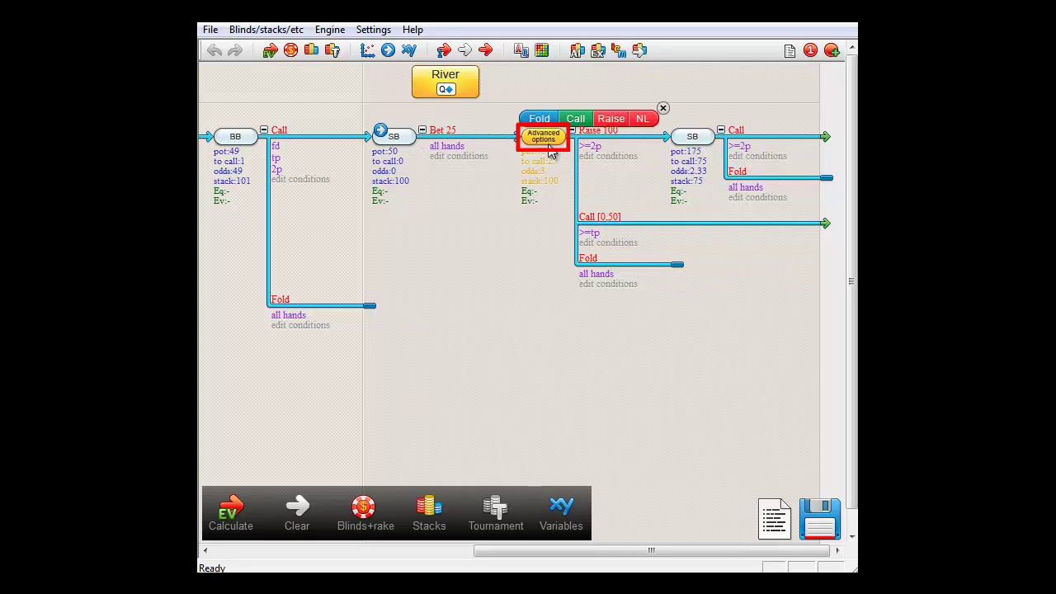
Add a Call [50,1000] action to BB's river decision, covering all hands.
left_click(545, 146)
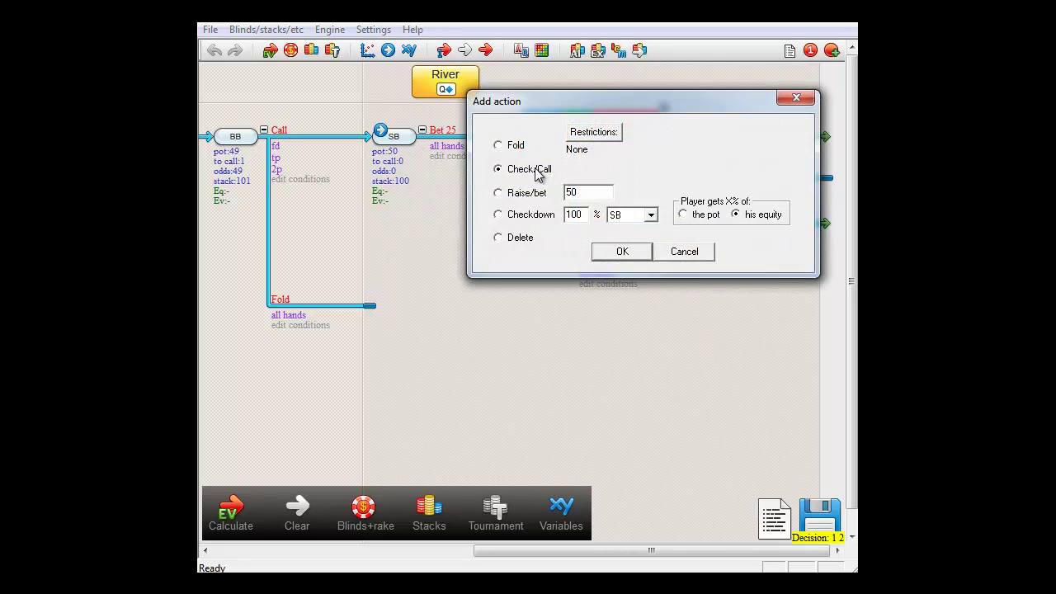
left_click(602, 137)
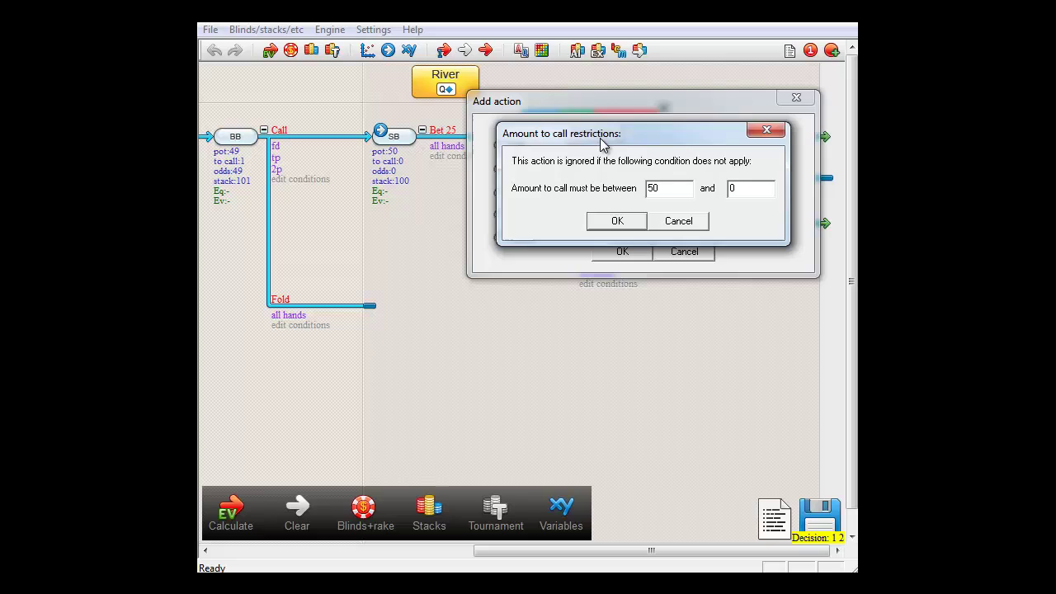
key("Tab")
type("1000")
key("Return")
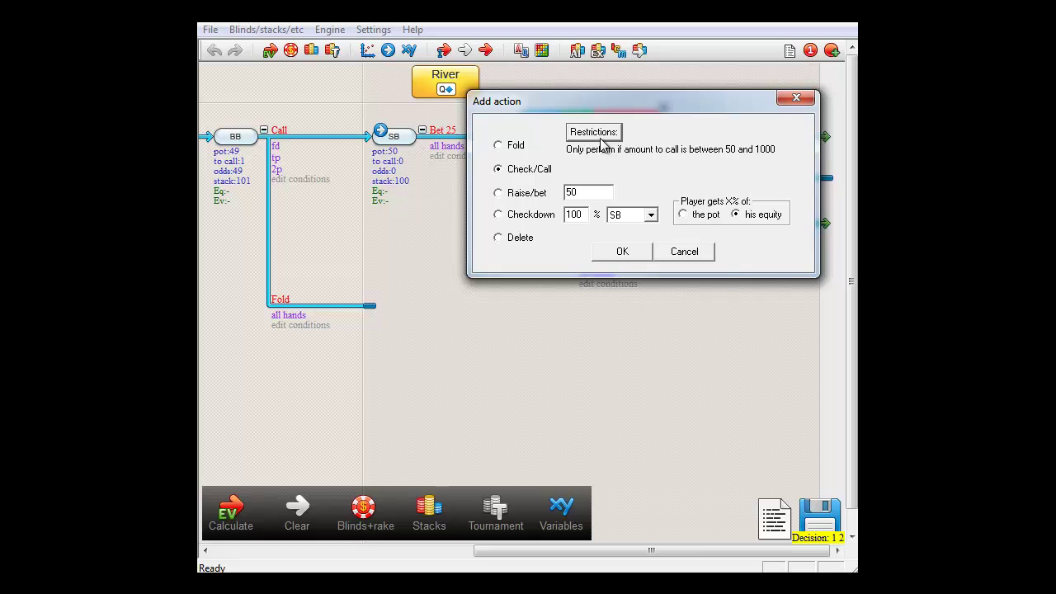
left_click(623, 251)
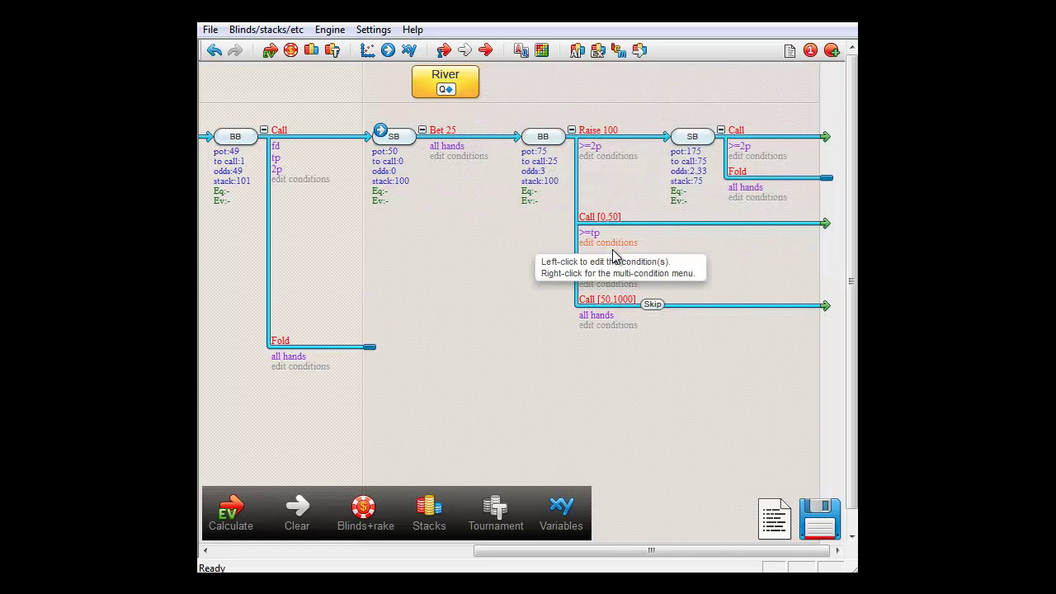
Set the Call [50,1000] hand condition to at least two pair (>=2p) and save it.
left_click(607, 299)
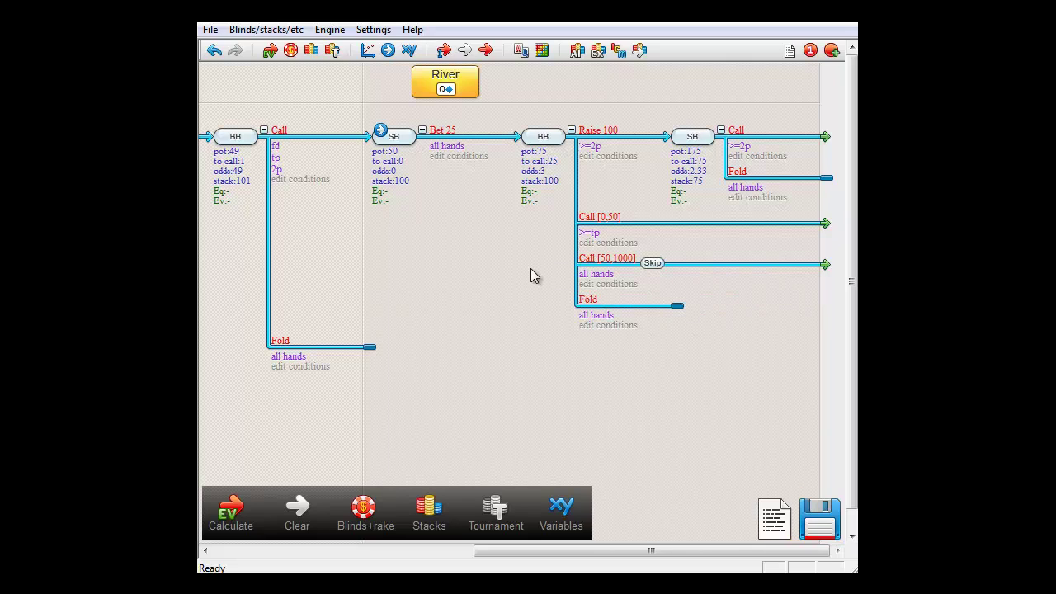
left_click(584, 277)
left_click(438, 190)
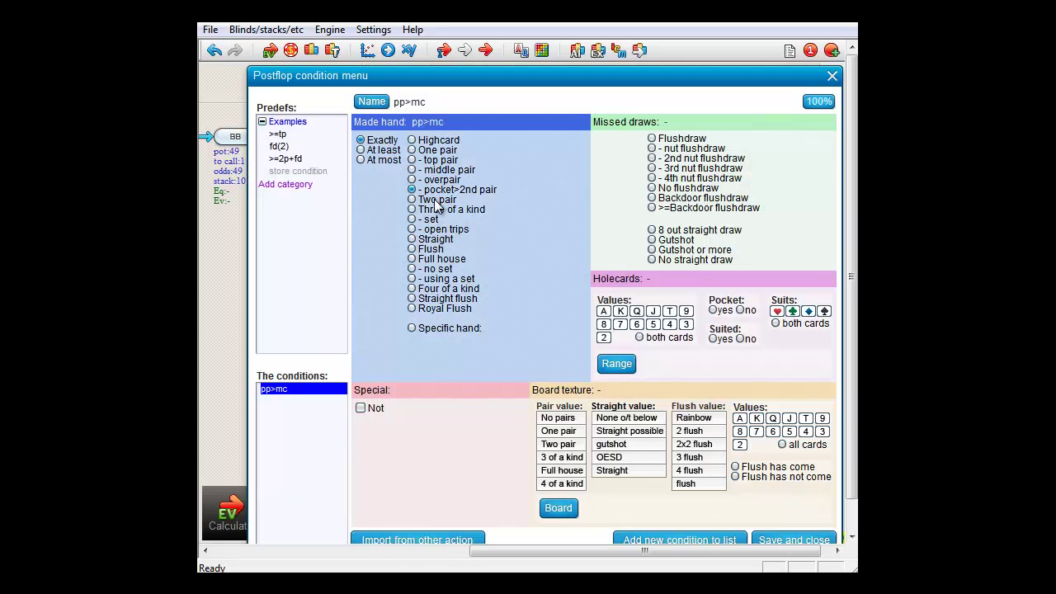
left_click(436, 201)
left_click(376, 151)
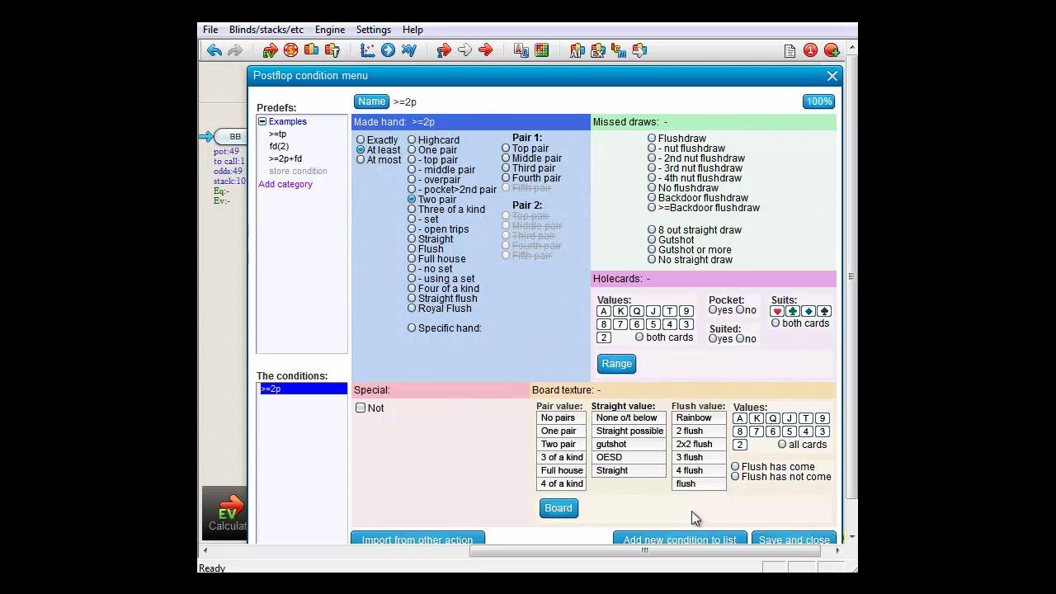
left_click(780, 540)
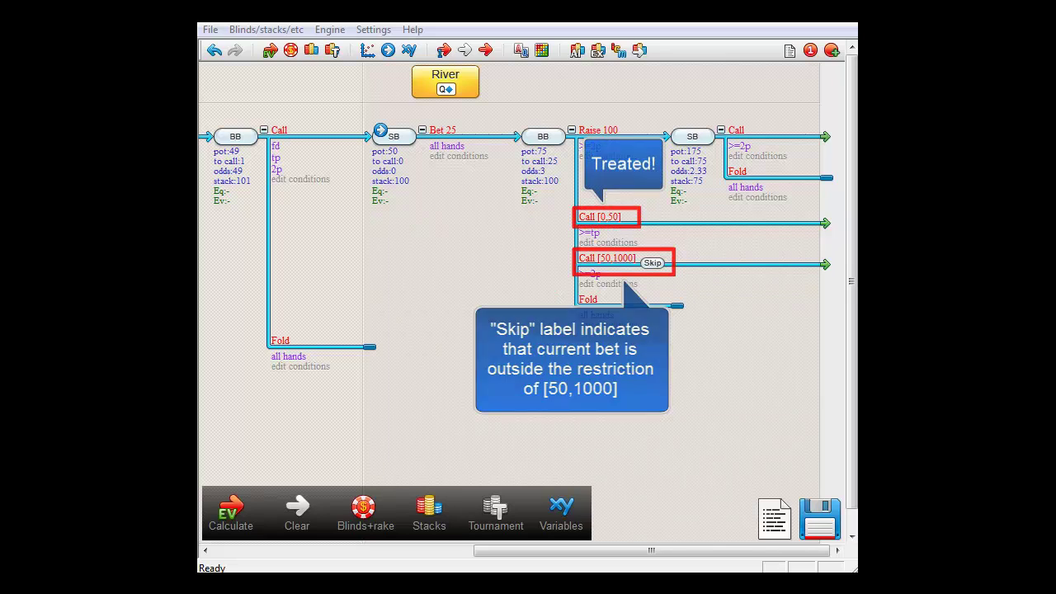
Change variable #1 in the Variables list to 70, making the SB bet 70.
left_click(562, 512)
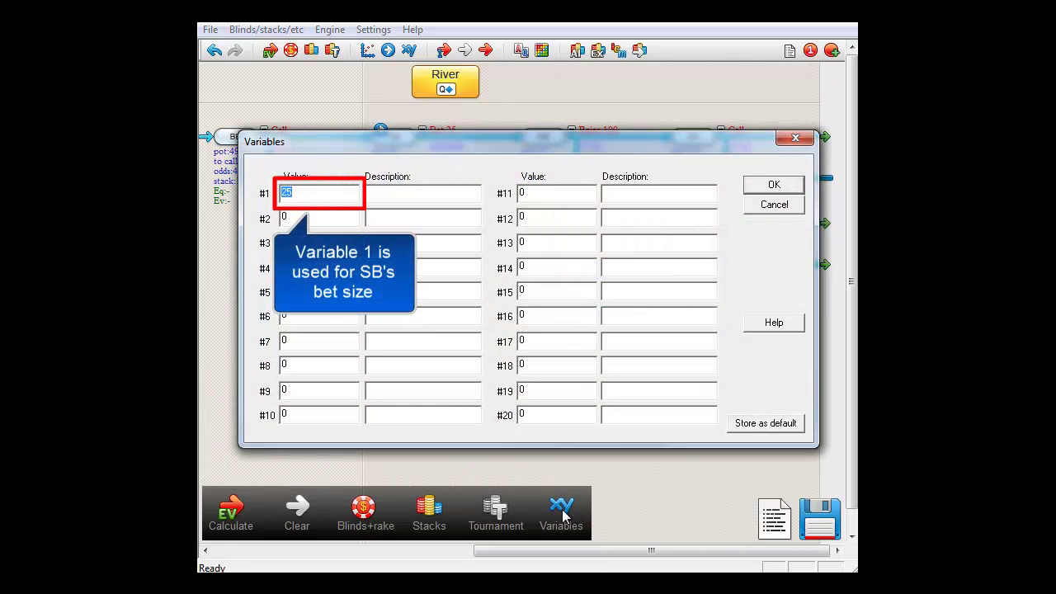
type("70")
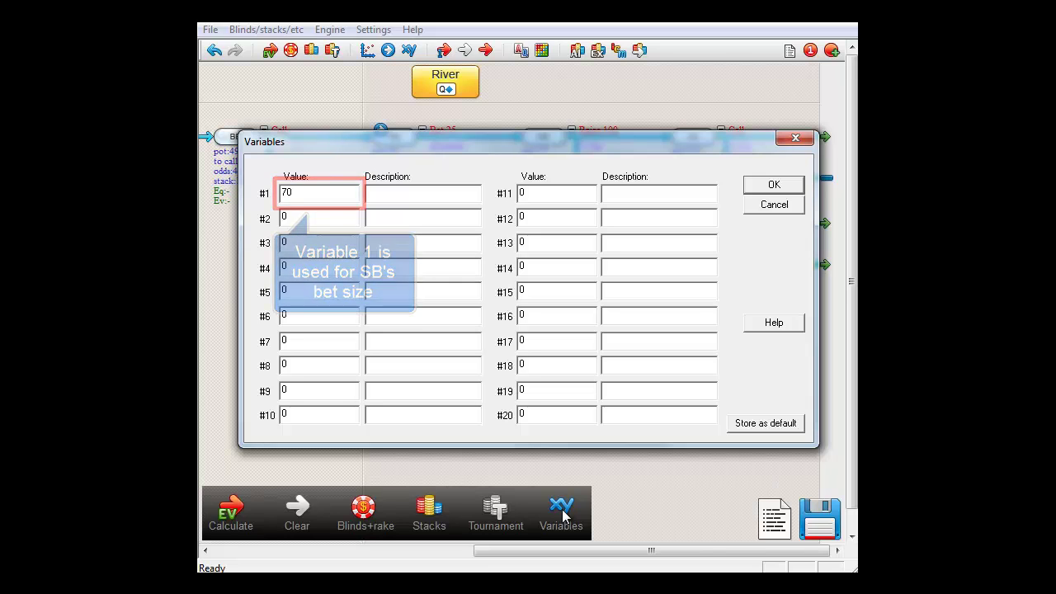
key("Return")
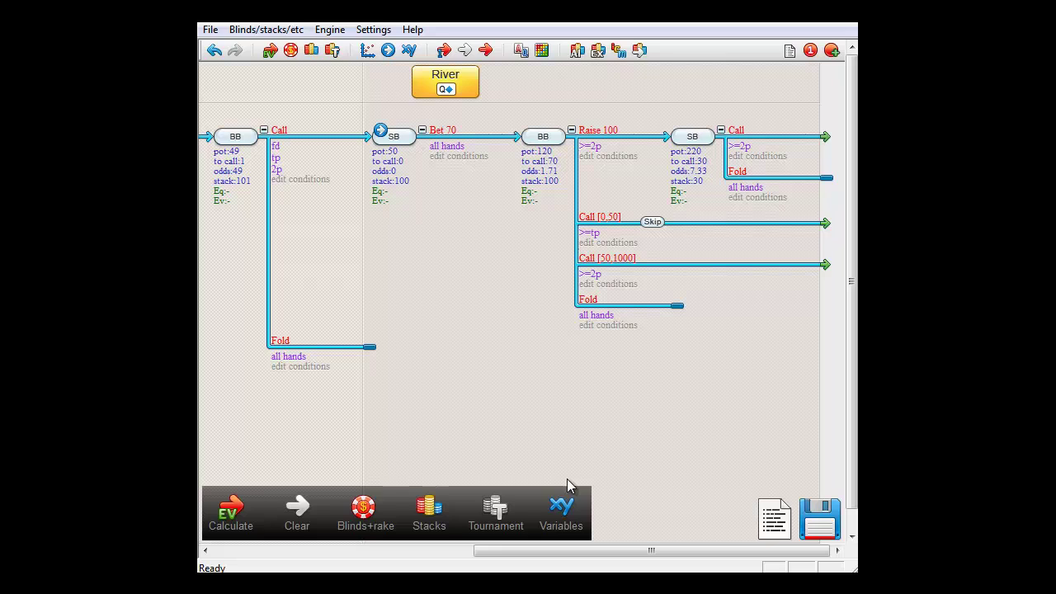
Rerun the EV graph for variable 1 from 20 to 60 in steps of 1.
left_click(368, 52)
left_click(599, 285)
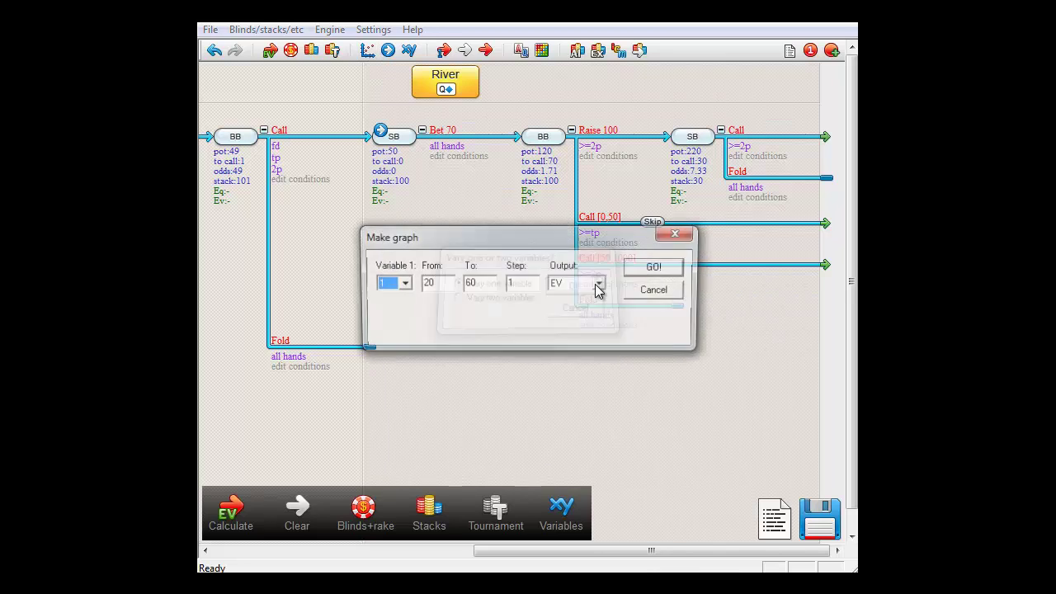
left_click(655, 268)
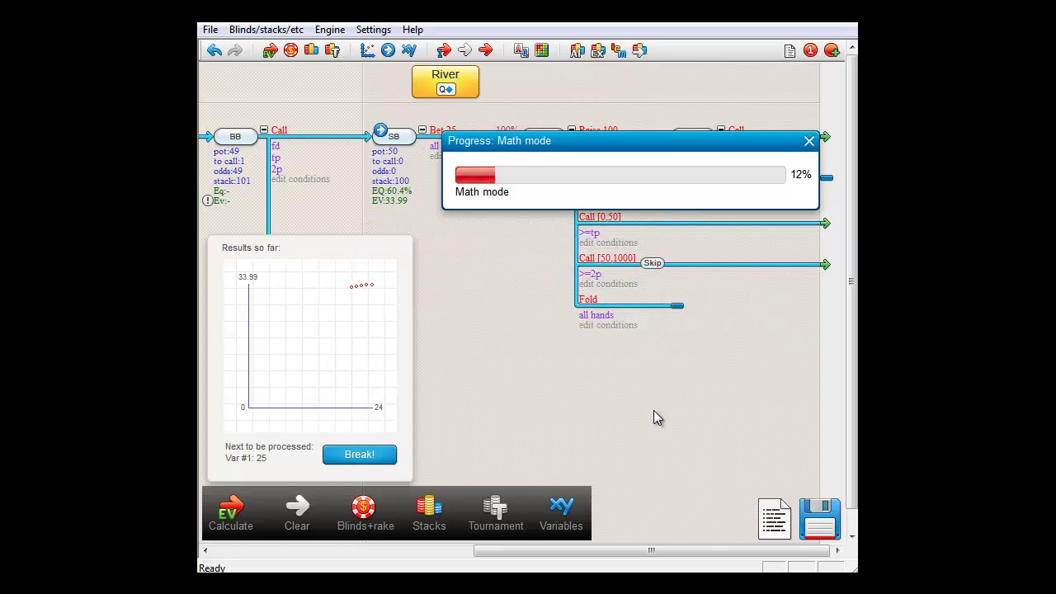